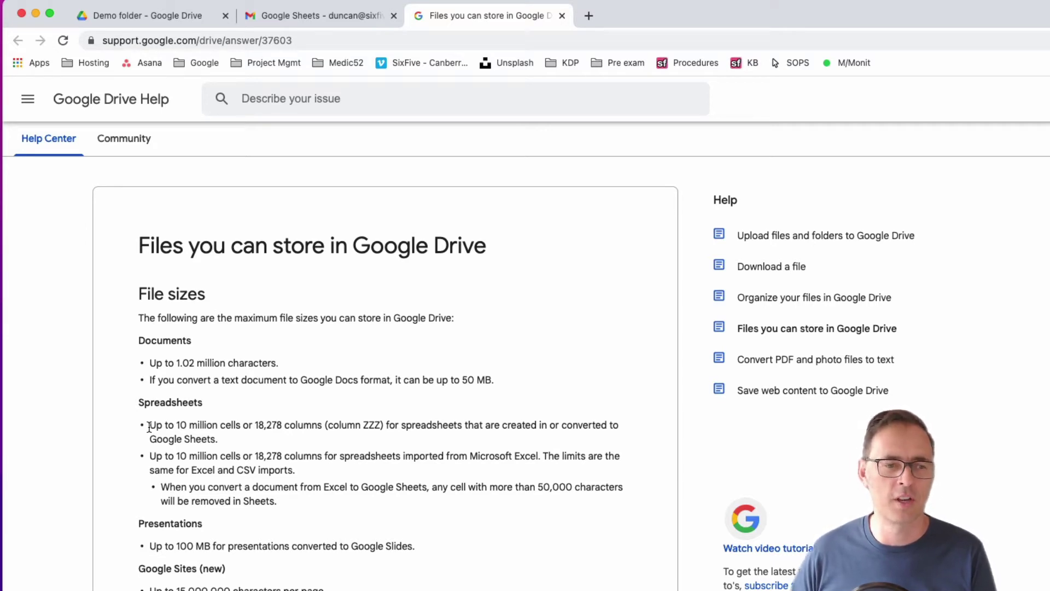
Highlight the help article's Sheets cell limit and Excel import notes, then return to the Demo folder
left_click_drag(149, 425, 224, 433)
left_click(257, 432)
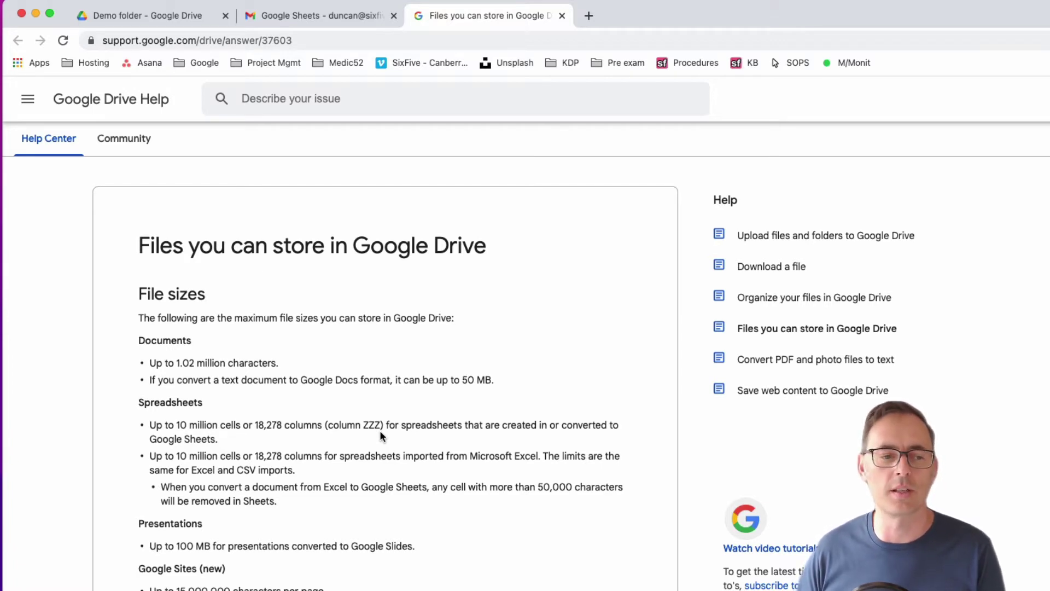
left_click_drag(295, 470, 163, 471)
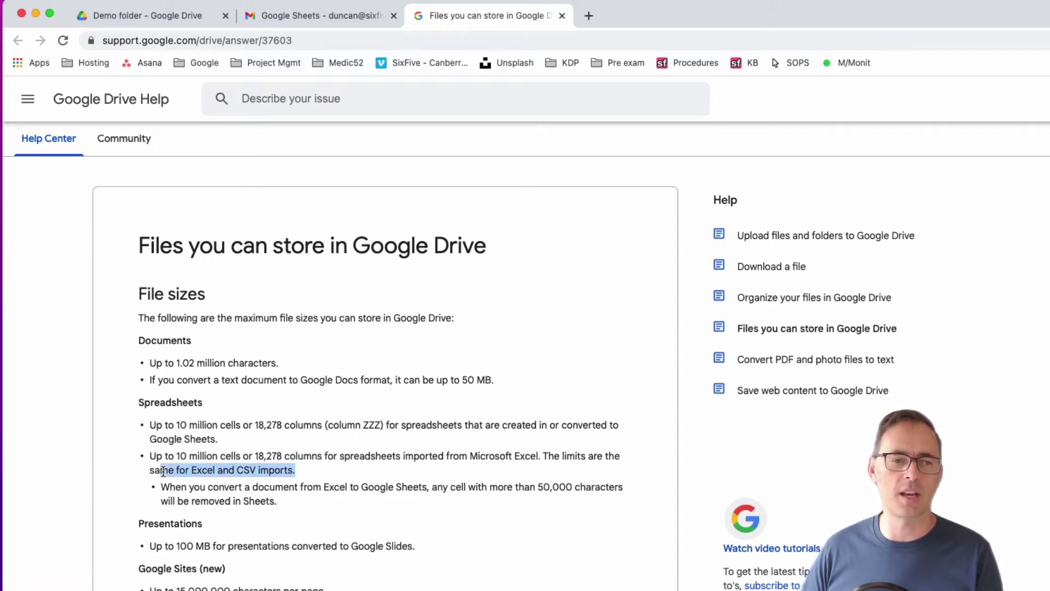
left_click(524, 458)
left_click_drag(539, 456, 397, 458)
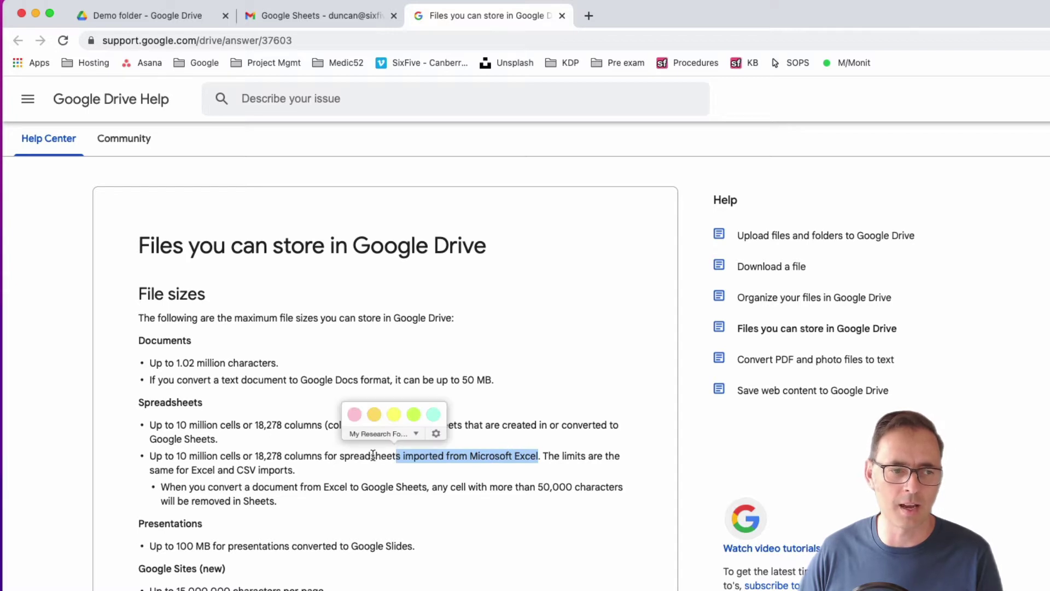
left_click(261, 458)
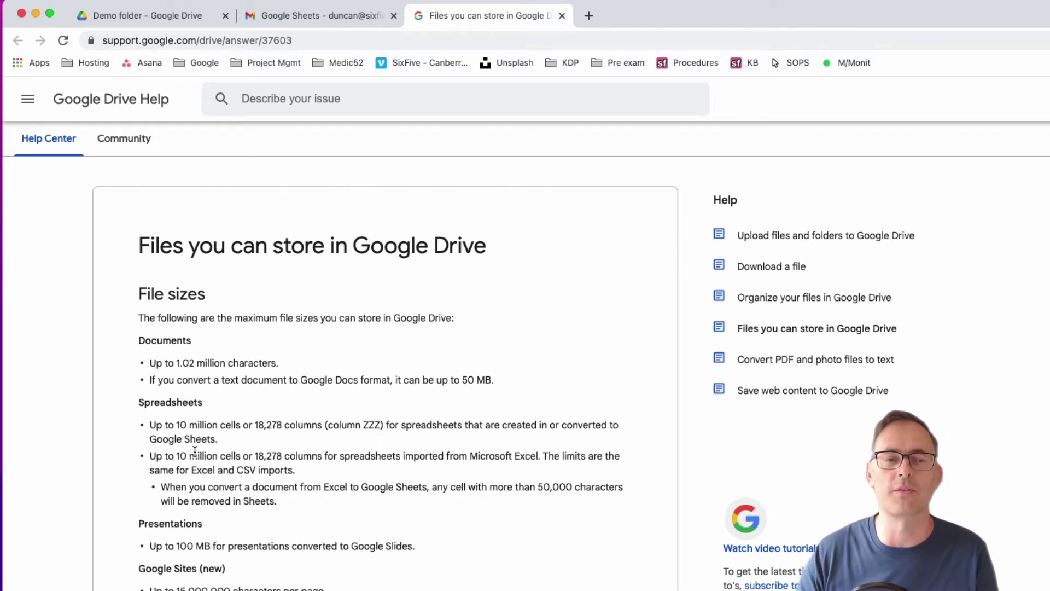
left_click(168, 14)
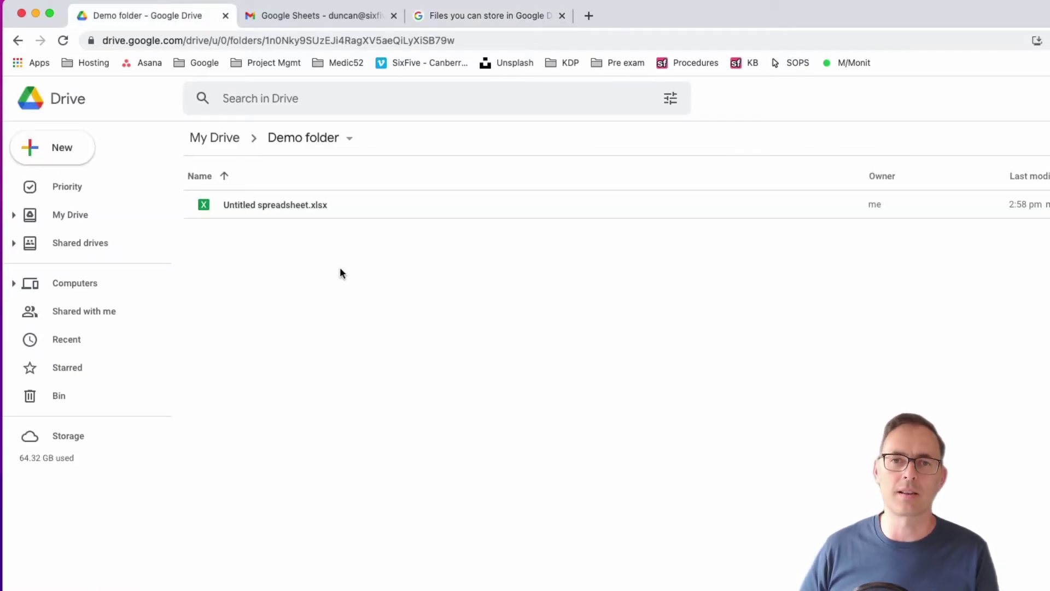
Open Untitled spreadsheet.xlsx in Google Sheets, check cell A1, then go back to the Demo folder
left_click(290, 212)
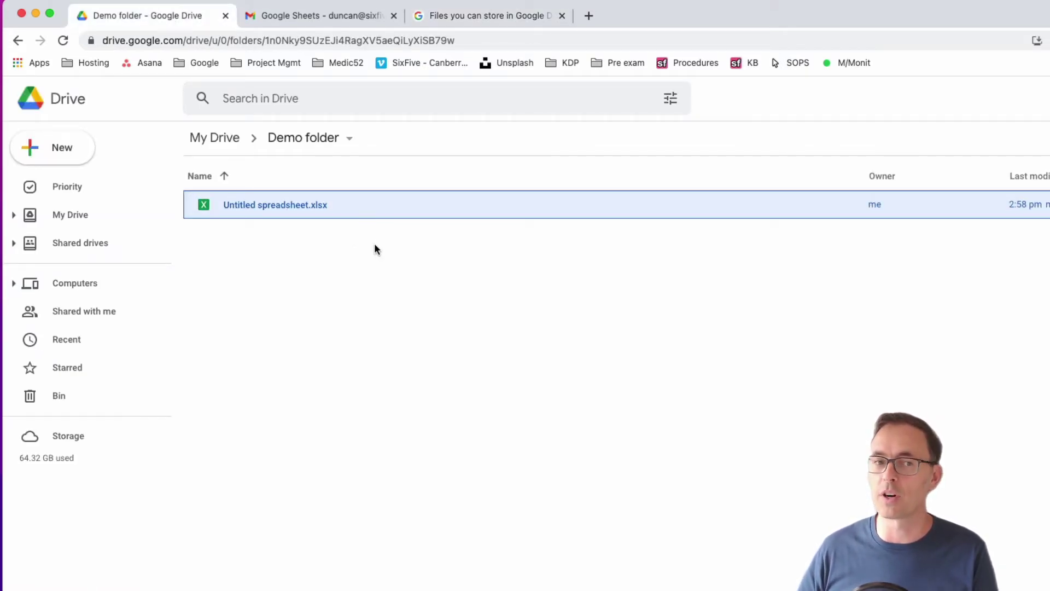
double_click(293, 209)
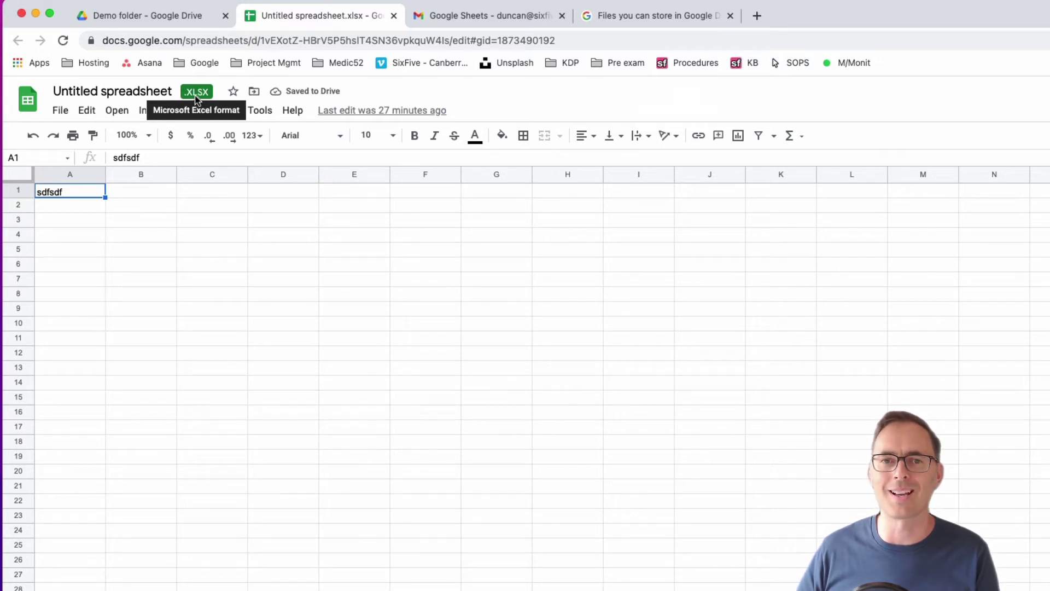
left_click(71, 203)
left_click(64, 189)
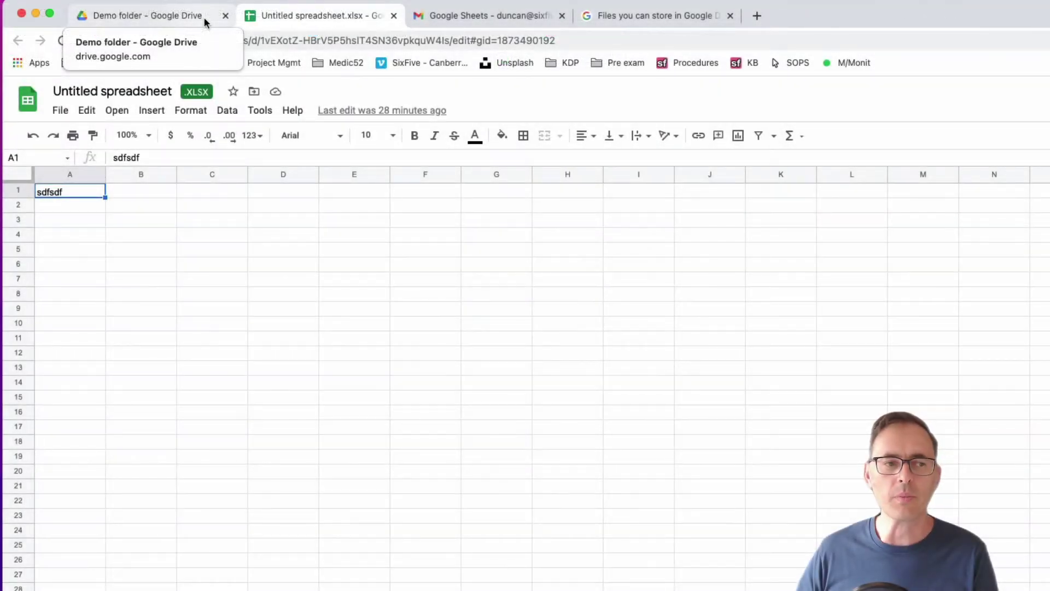
left_click(204, 20)
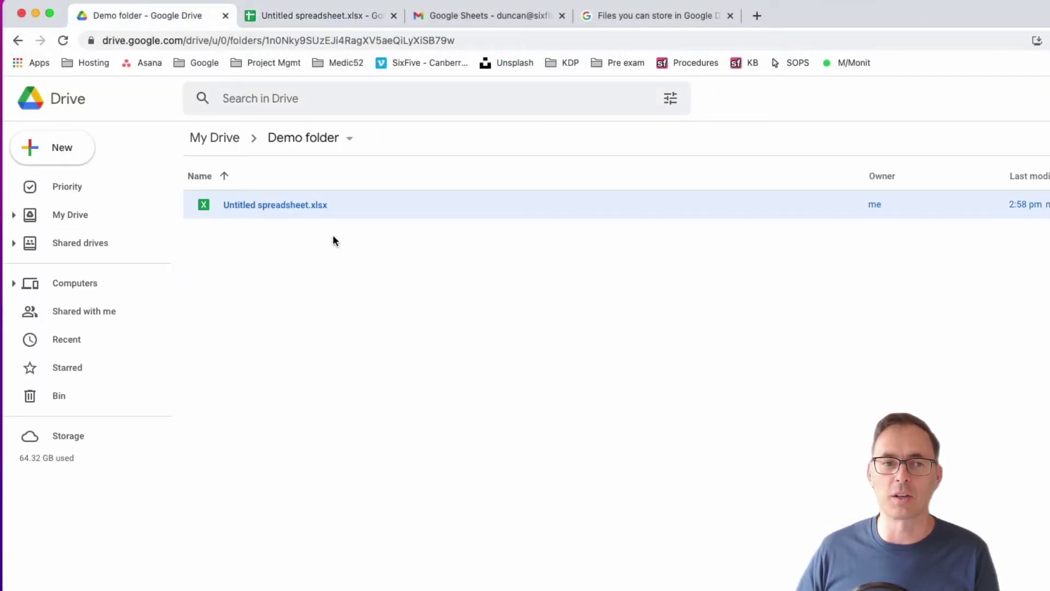
Open Untitled spreadsheet.xlsx with Microsoft Excel from the file's Open with menu
right_click(299, 206)
mouse_move(434, 264)
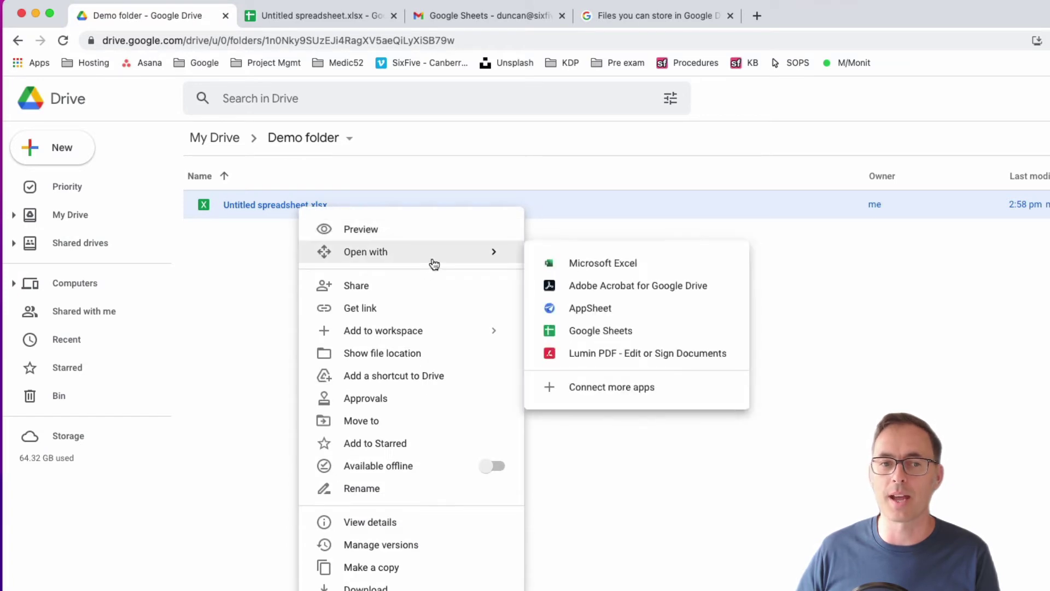
left_click(590, 264)
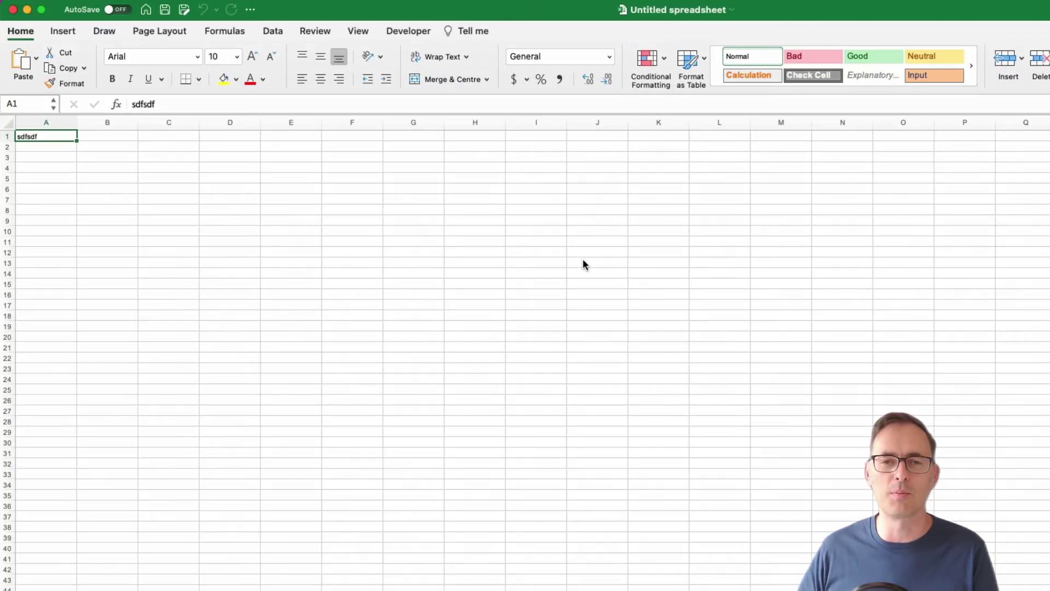
Enter asdasdasd in cell B1 next to sdfsdf, then quit Excel
left_click(61, 157)
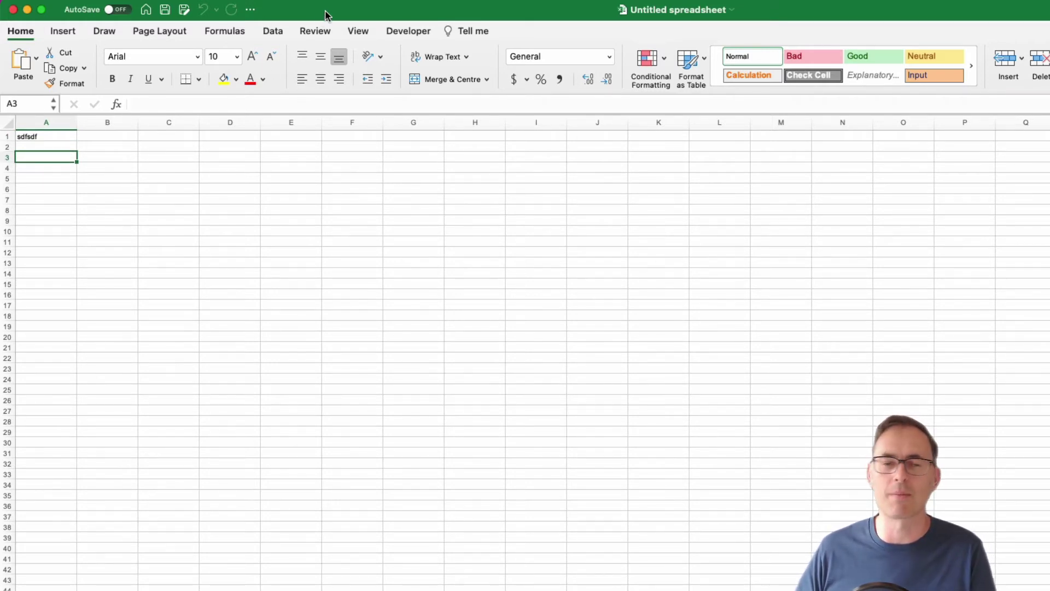
left_click(46, 138)
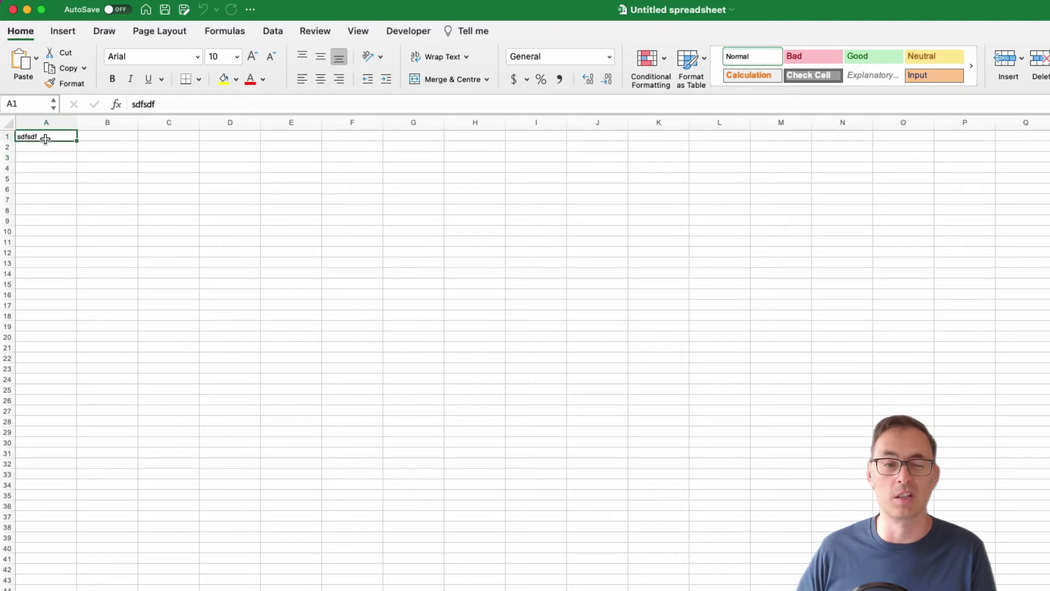
left_click(297, 203)
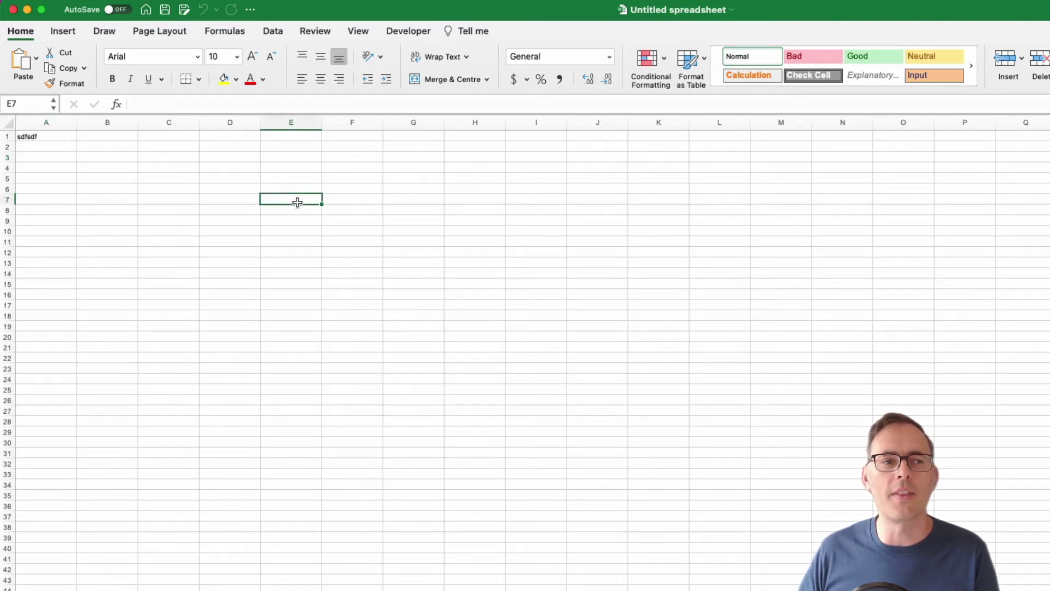
left_click(81, 136)
type("asdasdasd")
left_click(272, 157)
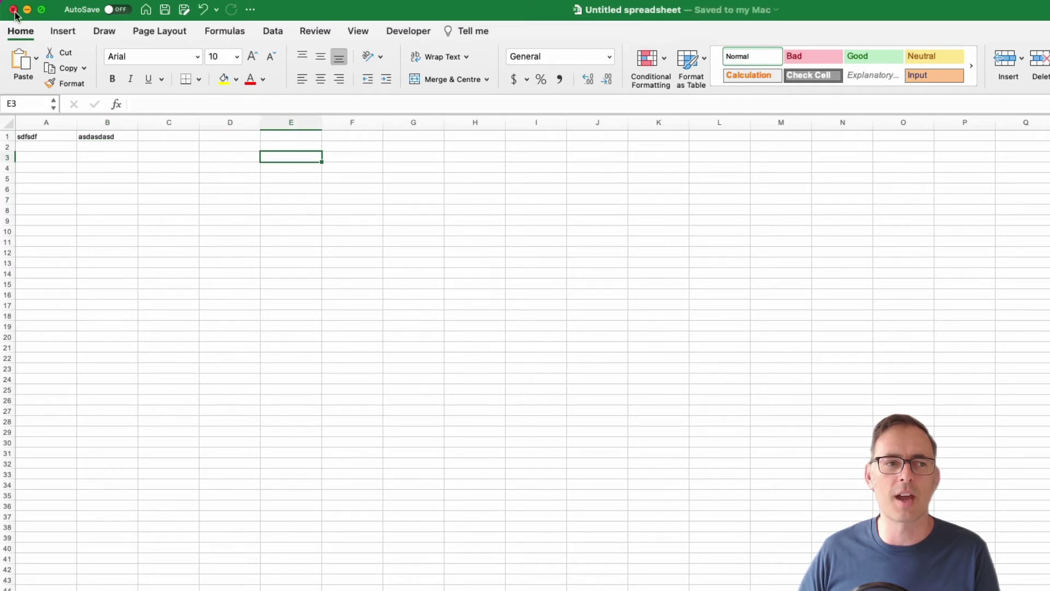
left_click(41, 6)
left_click(77, 147)
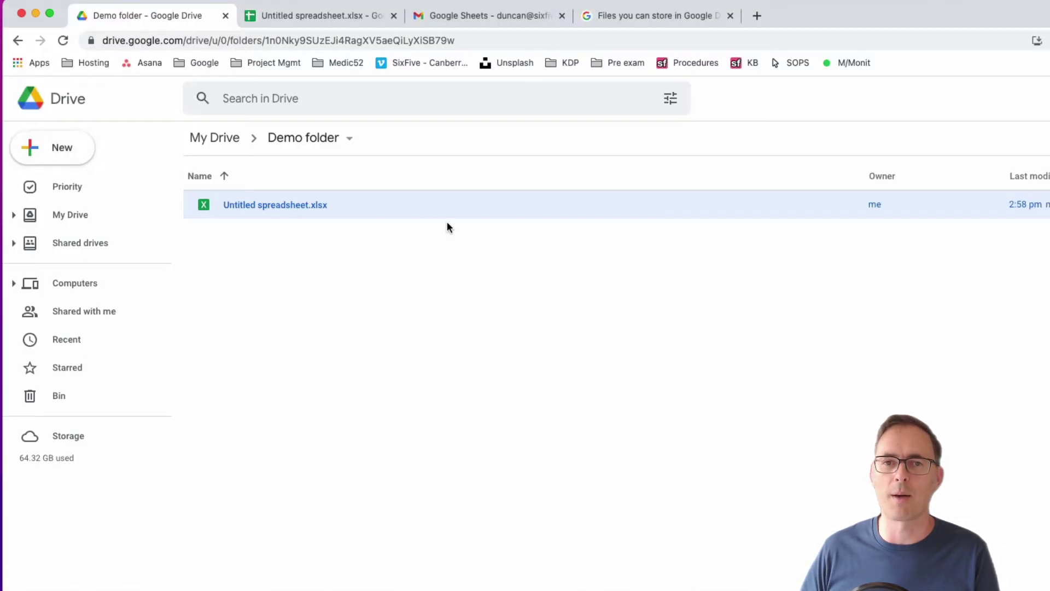
Reopen the xlsx in Google Sheets to confirm asdasdasd in B1, then close that tab
left_click(390, 299)
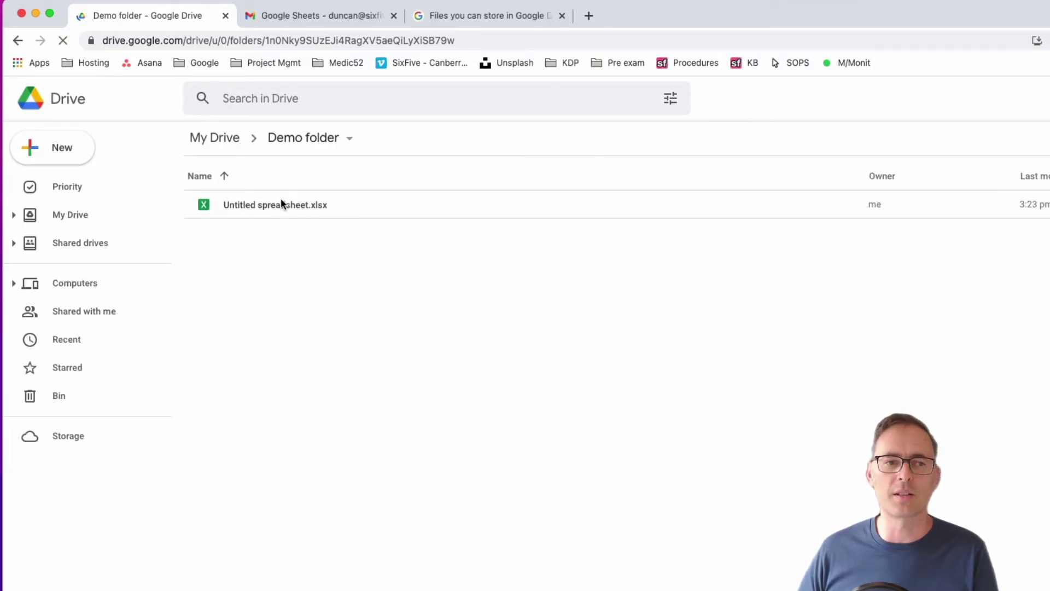
double_click(281, 203)
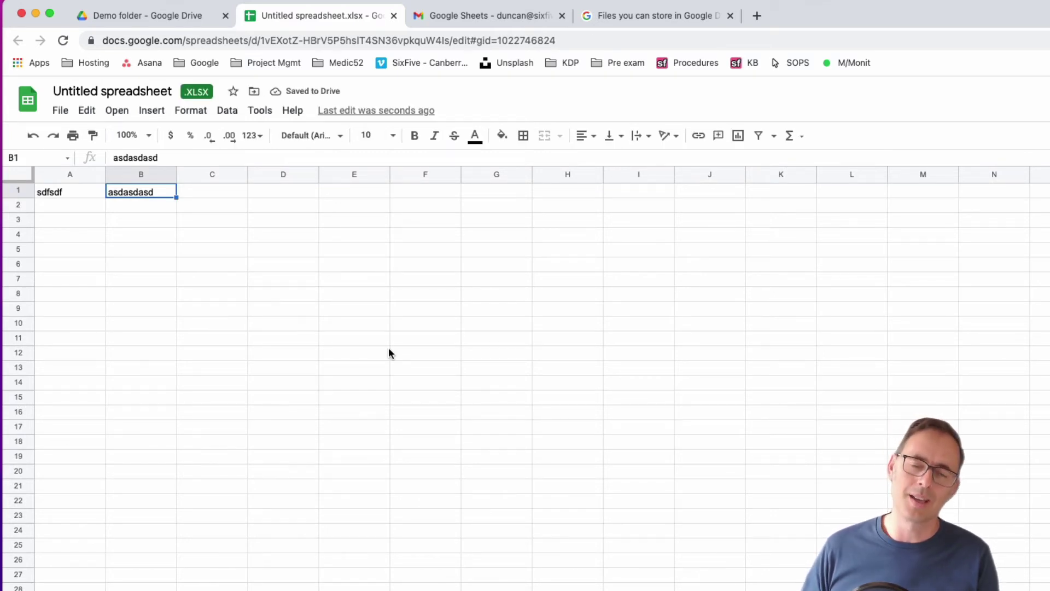
left_click(394, 16)
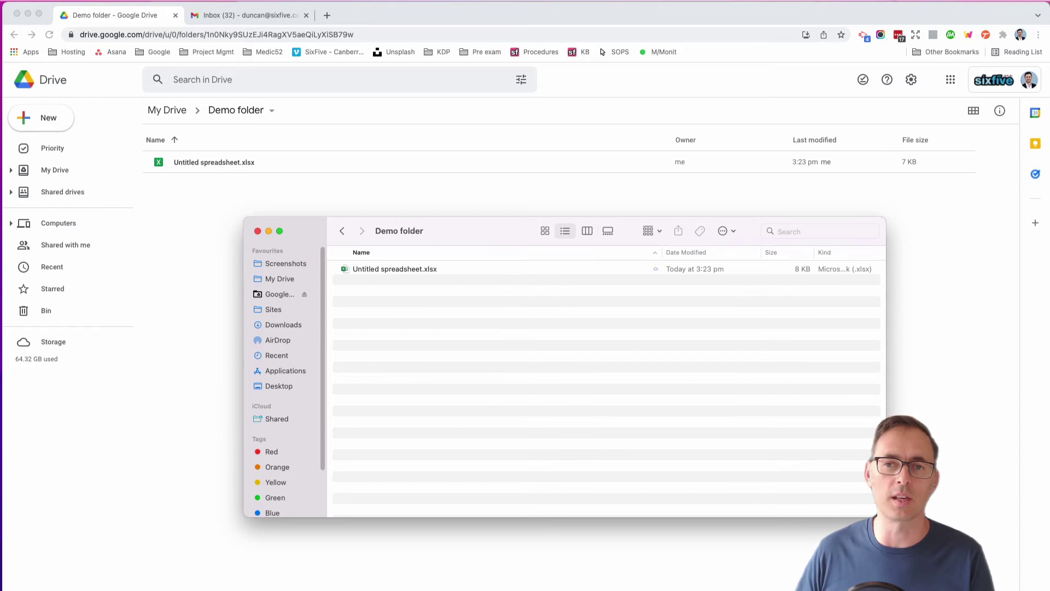
left_click(887, 1)
key("Escape")
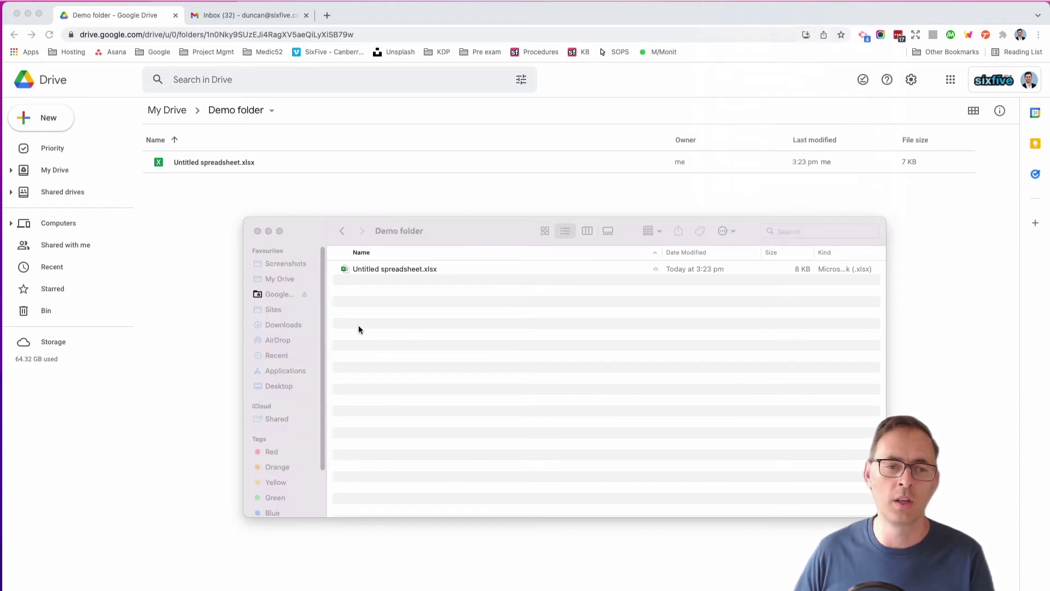
left_click(356, 309)
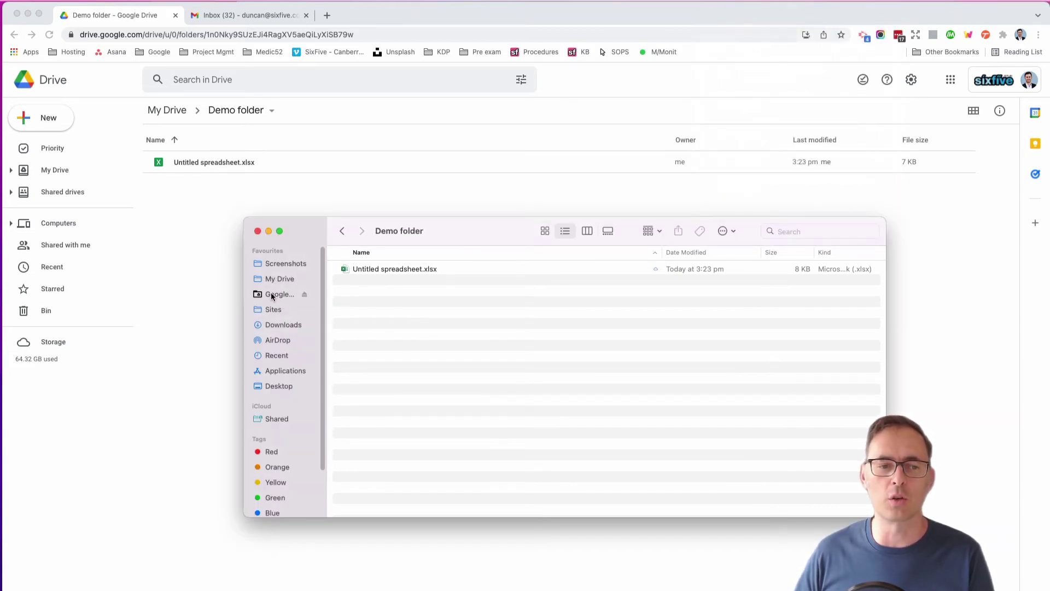
left_click(388, 271)
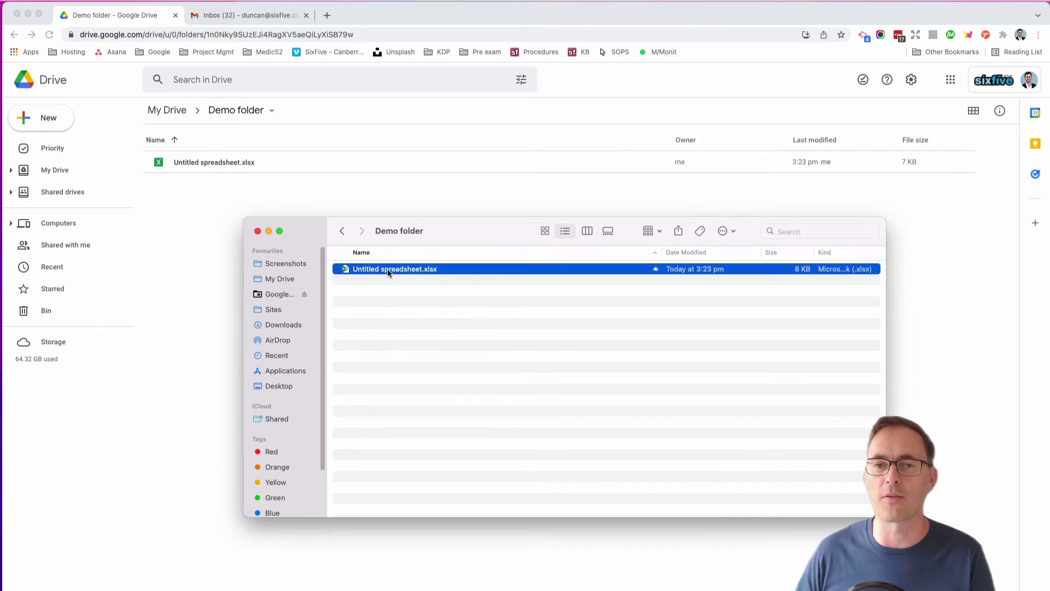
Open the synced file from Finder in Excel, enter sdfsdfsdfscvx in C1, and quit Excel
double_click(387, 268)
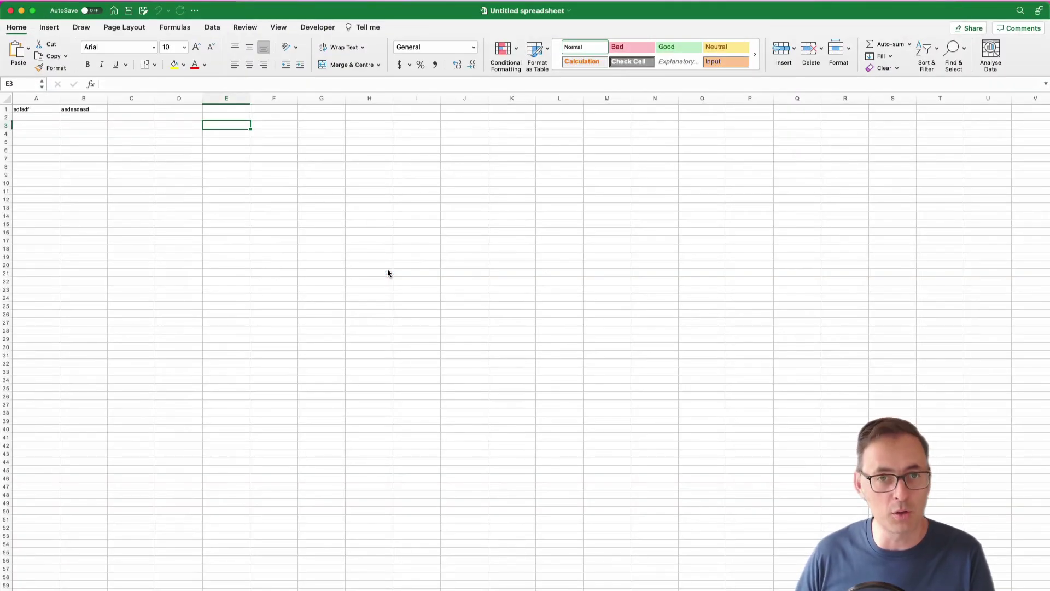
left_click(134, 110)
type("sdfsdfsdfscvx")
left_click(183, 140)
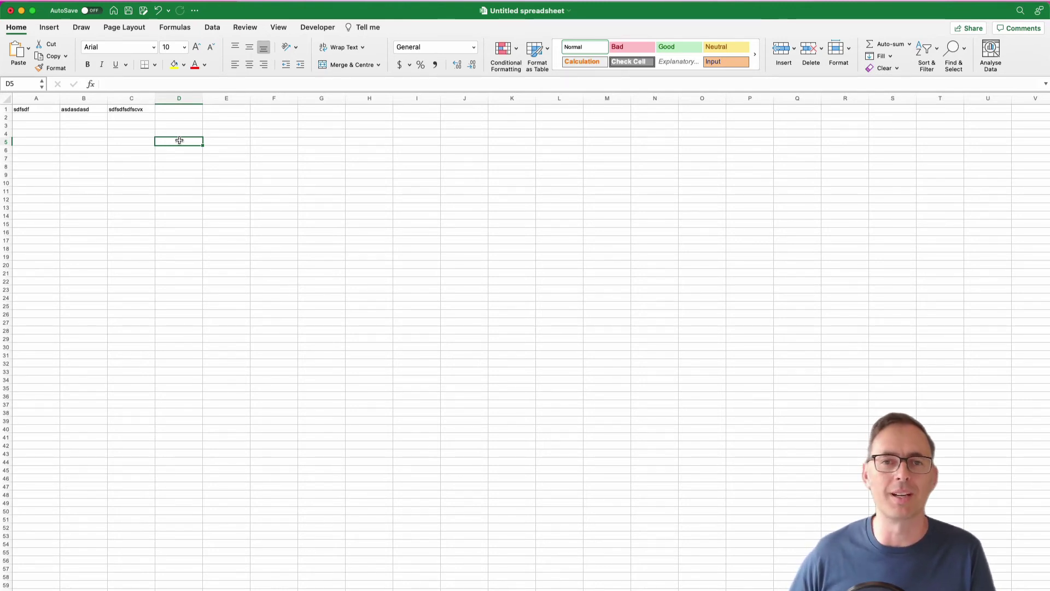
left_click(34, 6)
left_click(55, 119)
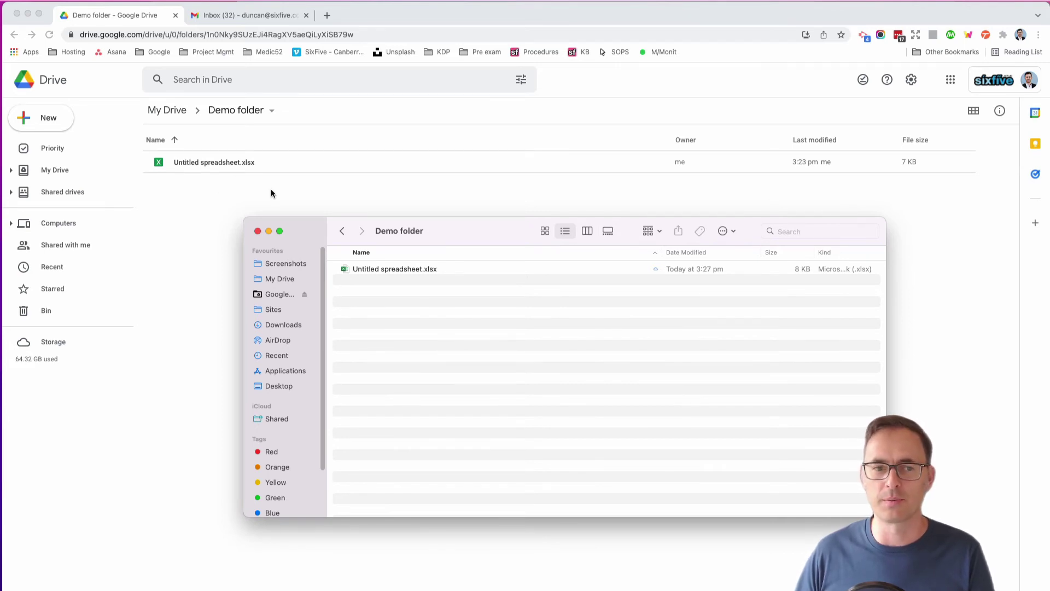
Reload the Drive folder, open the spreadsheet in Sheets, and close the not-yet-updated tab
left_click(196, 211)
key("super+r")
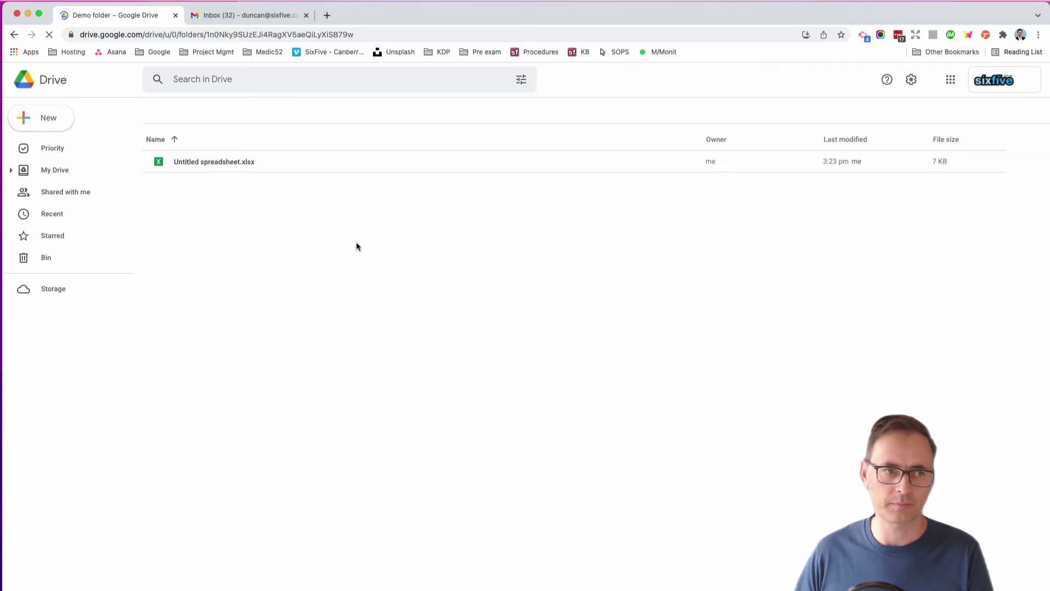
double_click(224, 162)
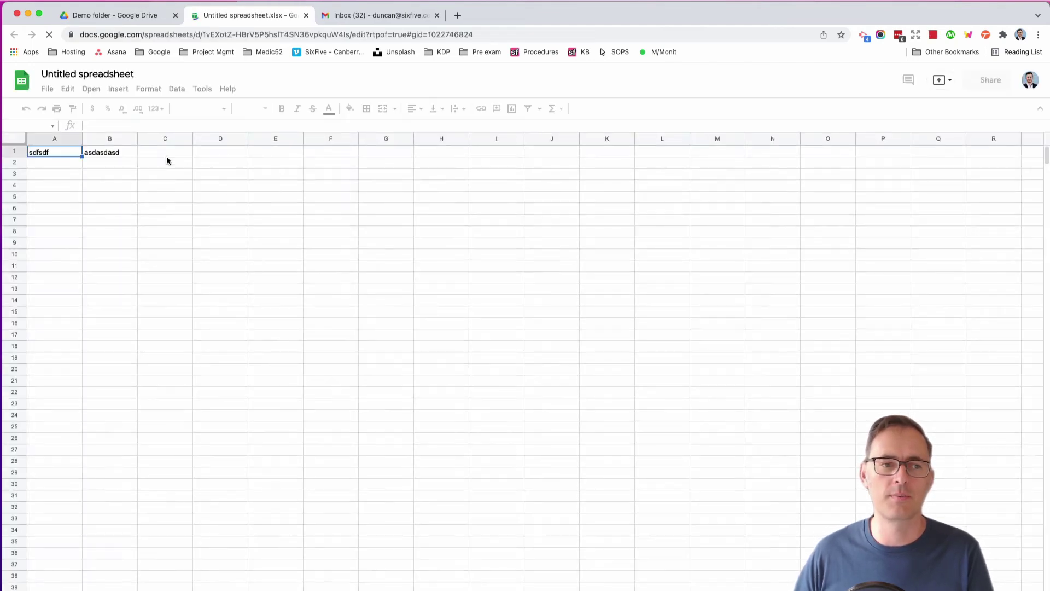
left_click(306, 15)
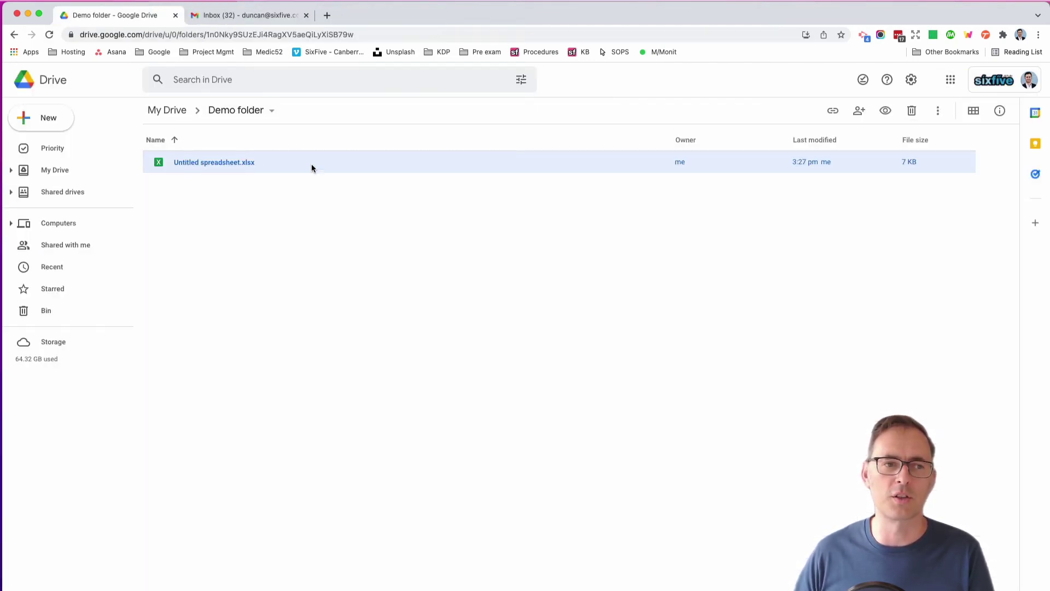
Reload Drive again and reopen the spreadsheet to confirm sdfsdfsdfscvx in C1
key("super+r")
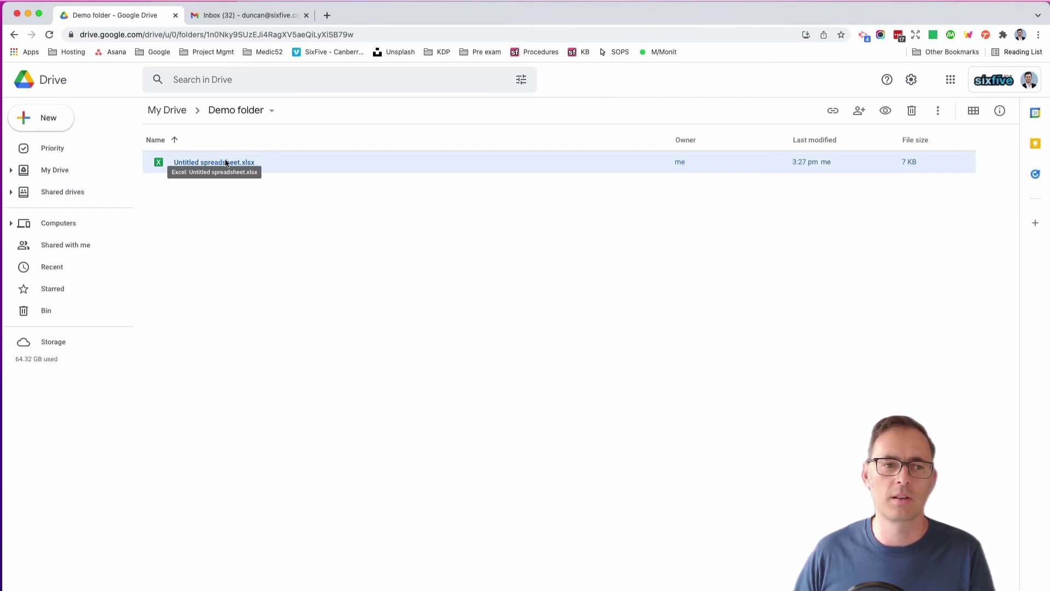
double_click(226, 163)
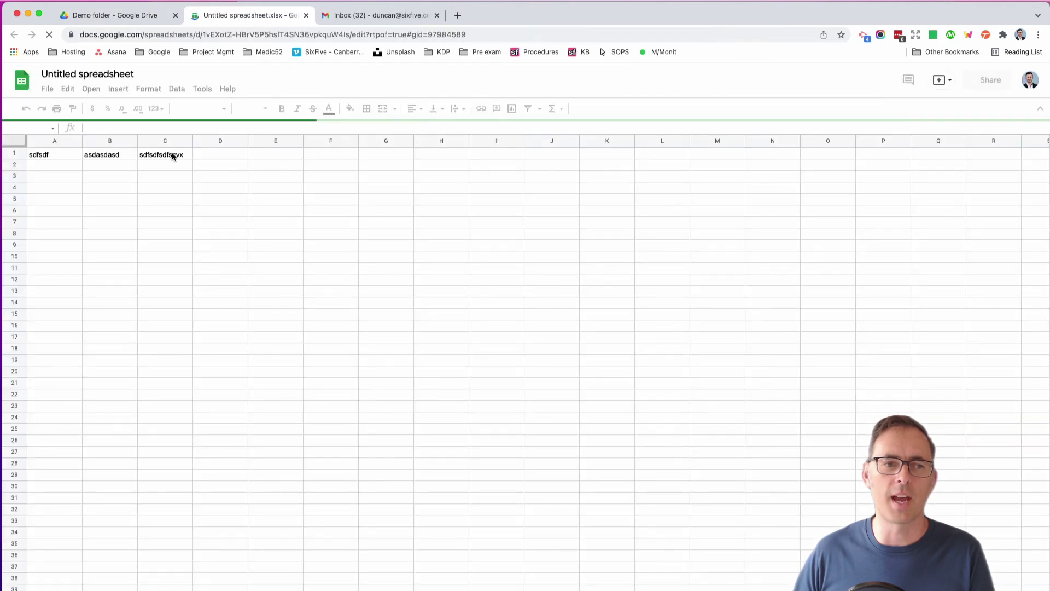
left_click(167, 155)
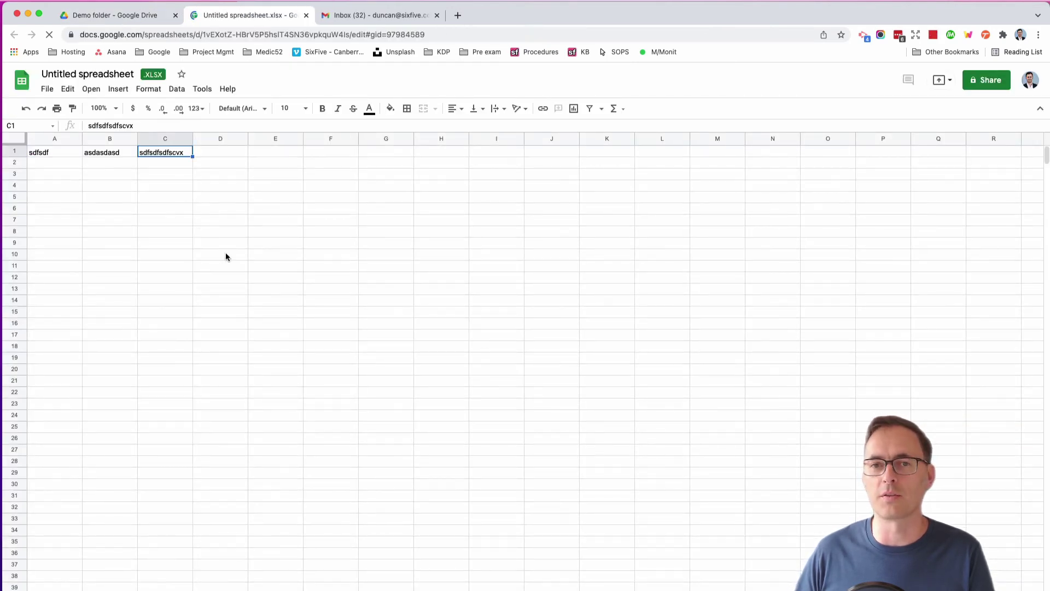